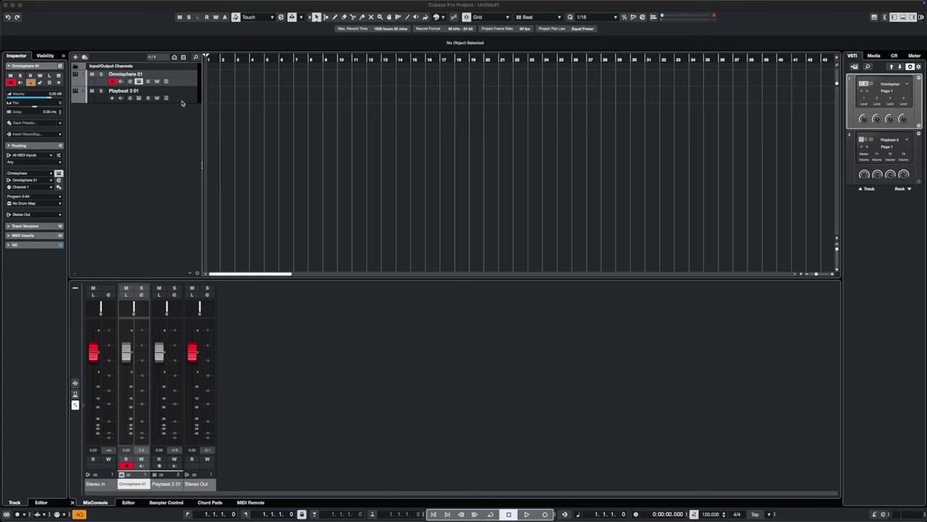
Step: Close the Omnisphere window to reveal the PhaseMistress effect on the Stereo Out
key("Return")
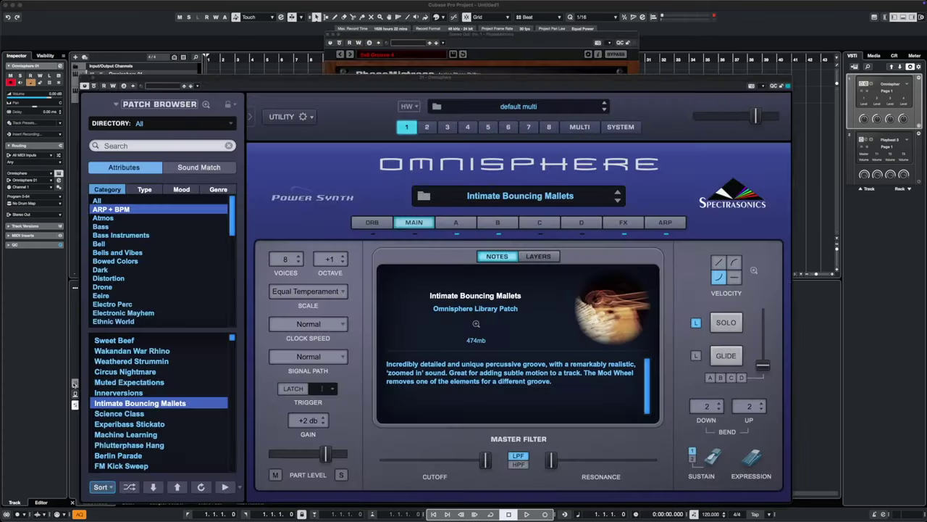
left_click(80, 76)
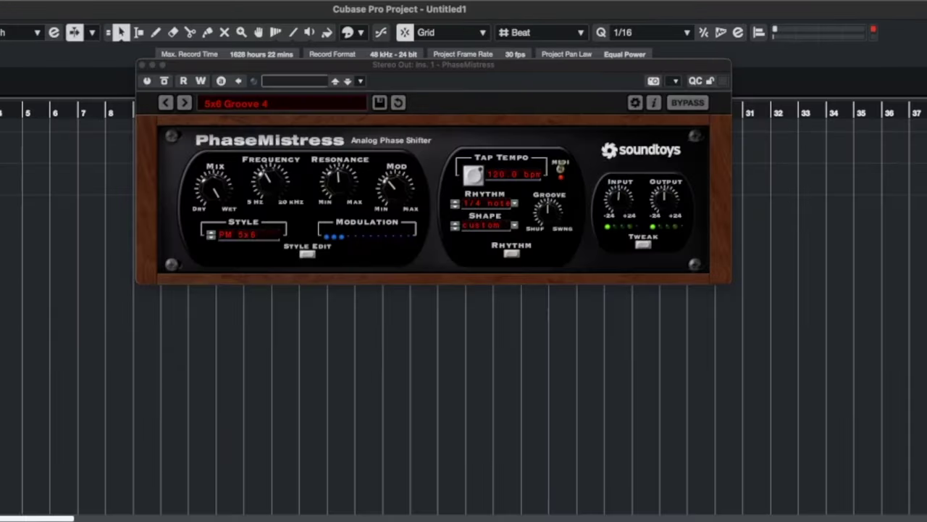
key("super+w")
Step: Browse PhaseMistress's Style Edit and Tweak panels, keeping the Rhythm modulation mode
left_click(303, 254)
left_click(516, 255)
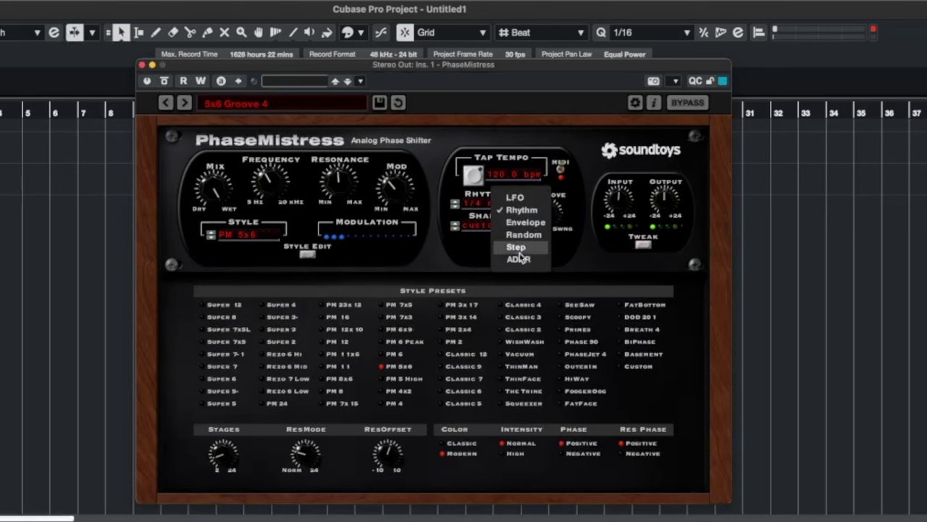
left_click(426, 260)
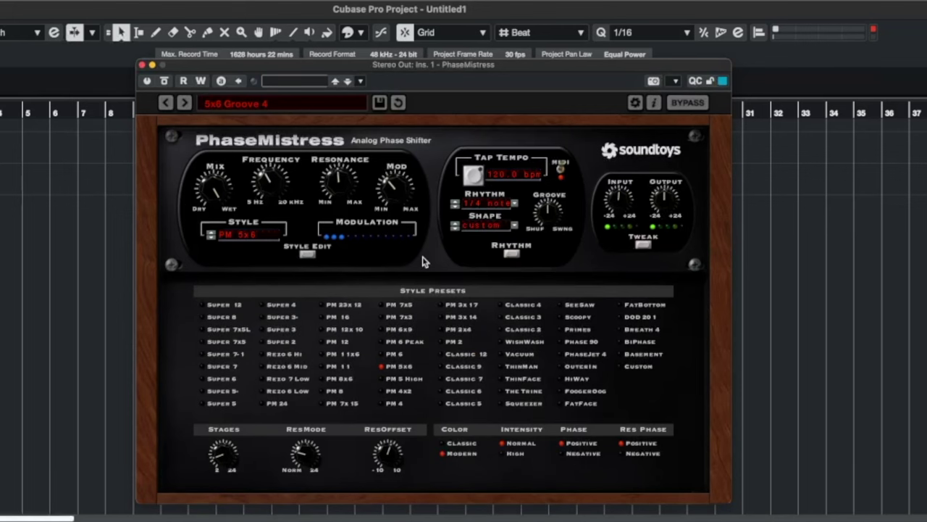
left_click(644, 245)
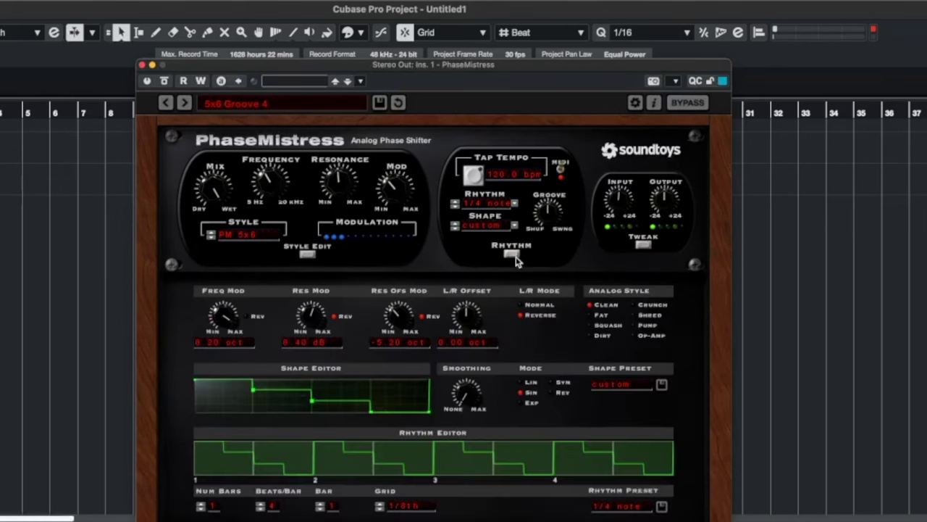
left_click(516, 255)
left_click(434, 262)
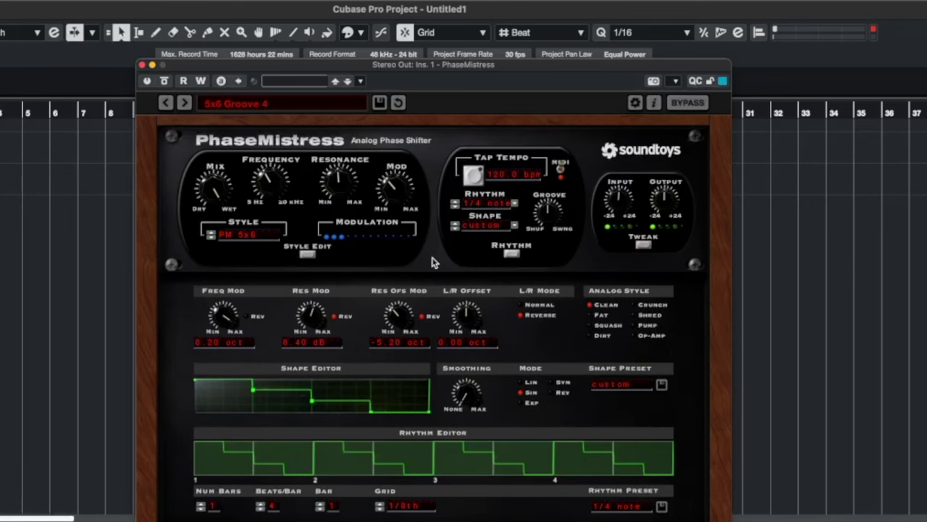
Step: Collapse PhaseMistress's extra panel and bring up its preset folders
left_click(307, 255)
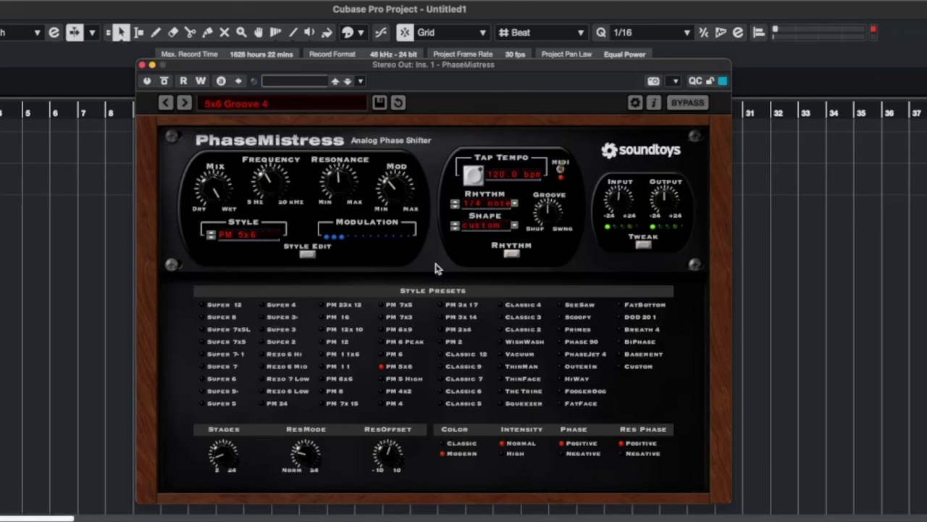
left_click(301, 256)
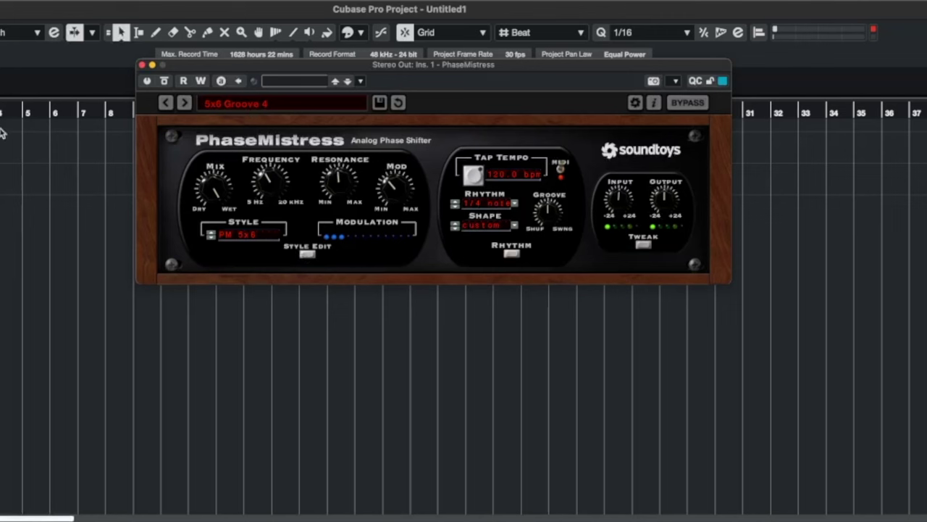
left_click(224, 108)
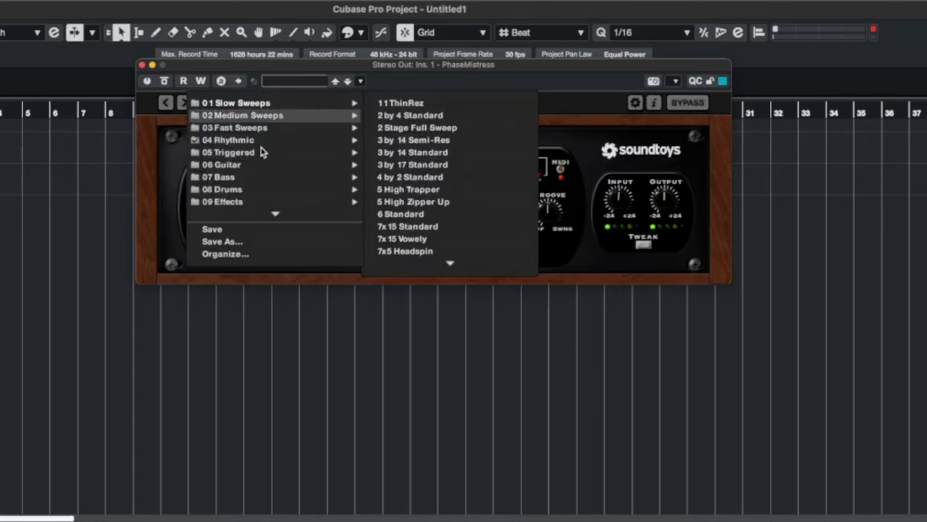
Step: Leave the preset unchanged and reopen Omnisphere 01 on Intimate Bouncing Mallets, with PhaseMistress in front
mouse_move(261, 141)
left_click(142, 161)
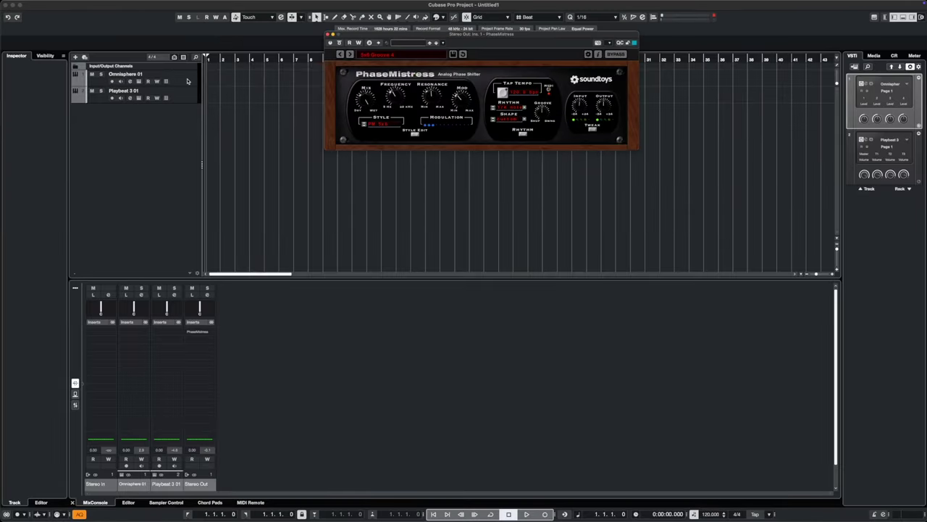
left_click(148, 80)
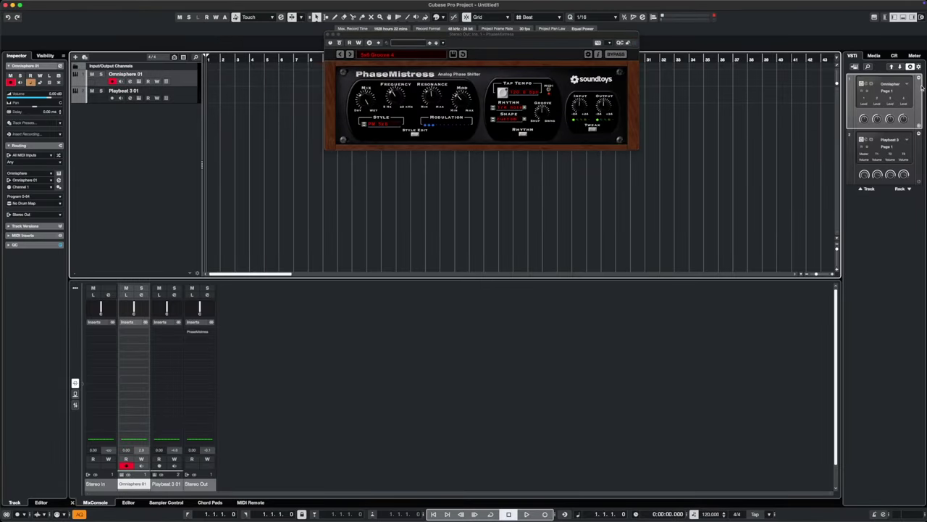
left_click(866, 85)
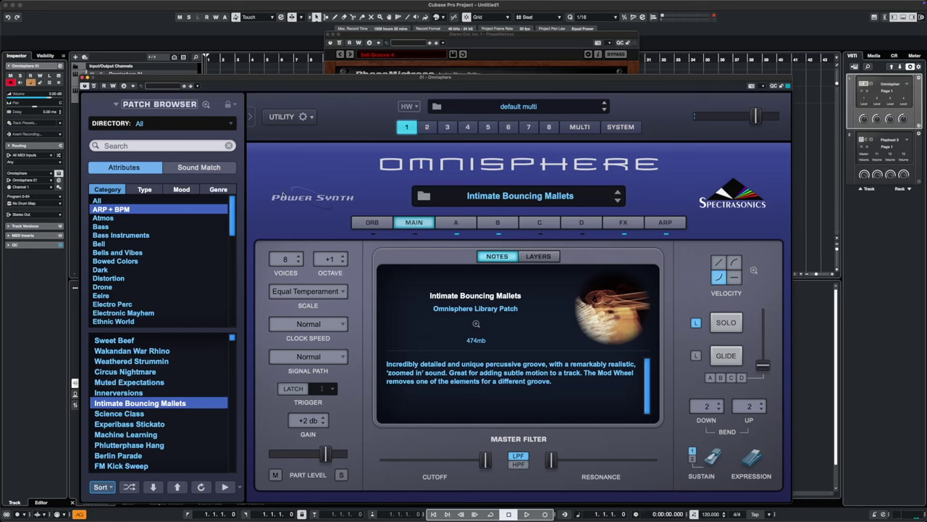
left_click(330, 43)
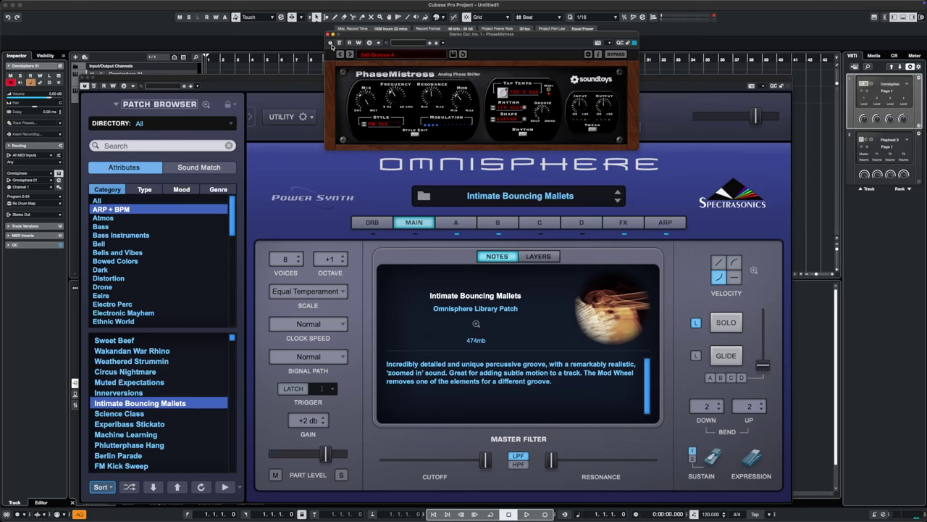
Step: Scroll down through Omnisphere's patch list
scroll(179, 447, "down", 5)
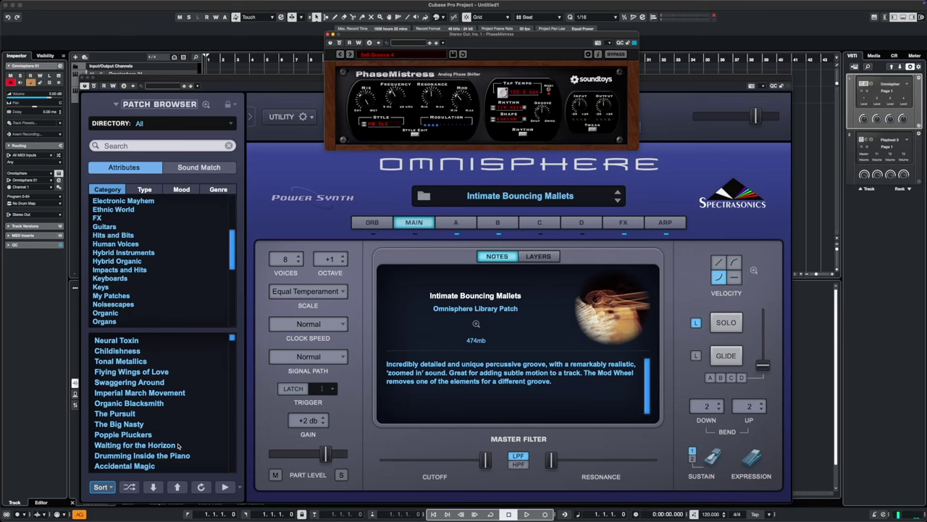
Step: Load the Poppie Pluckers patch in Omnisphere, keeping PhaseMistress in front
scroll(178, 445, "down", 2)
left_click(147, 414)
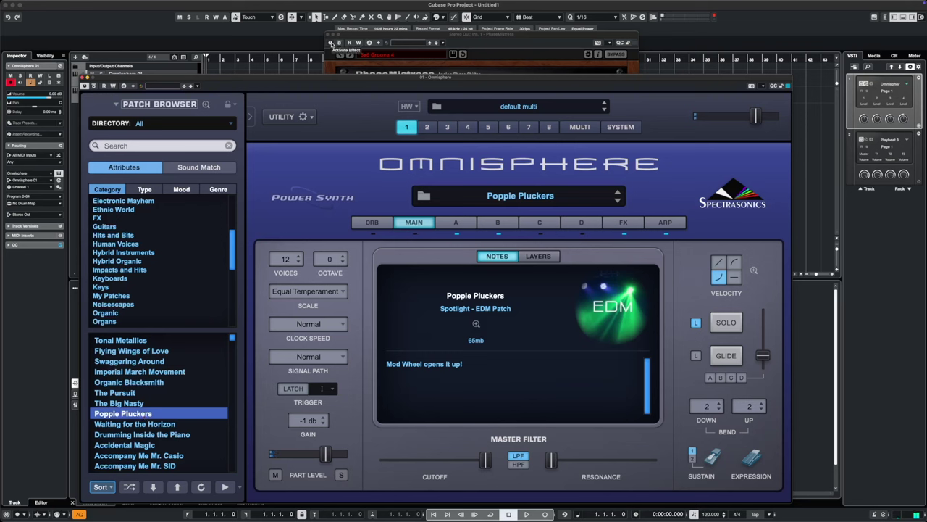
left_click(330, 43)
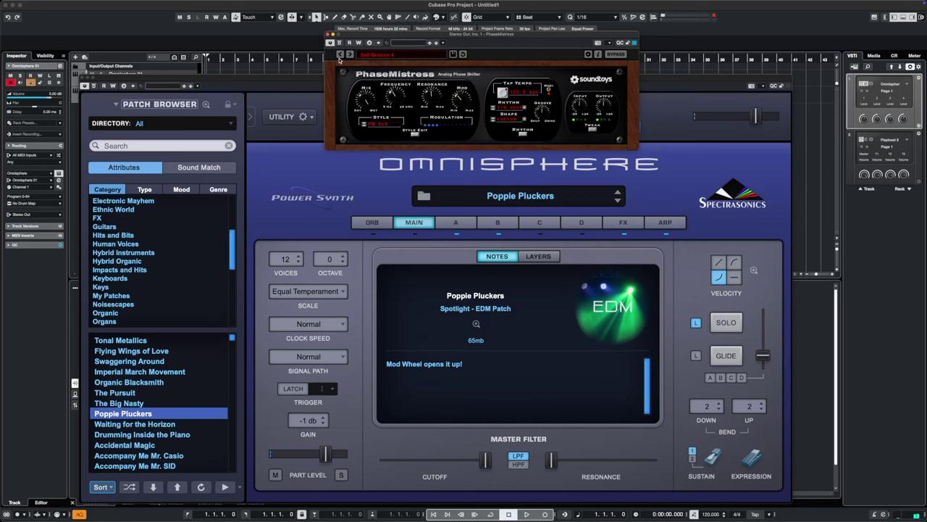
Step: Audition the Add Cowbell and FunkBot 1 rhythmic presets in PhaseMistress
left_click(390, 57)
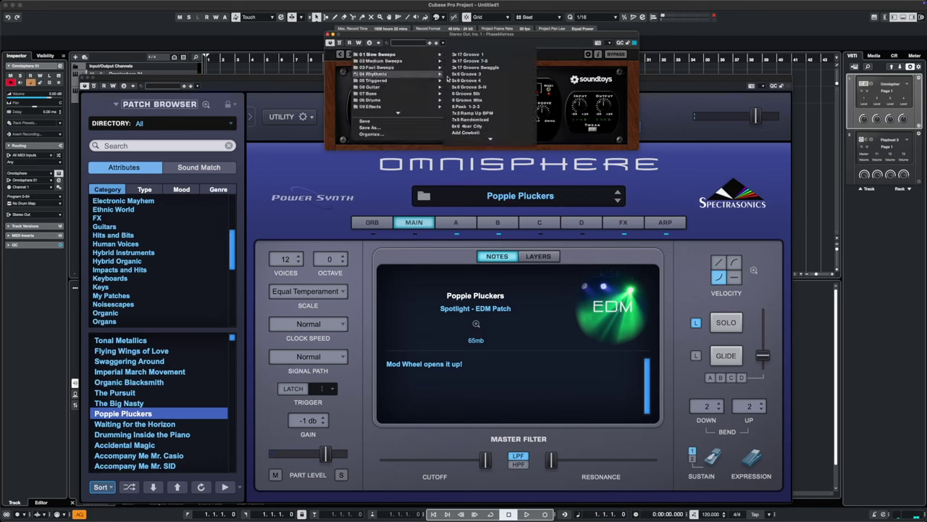
scroll(486, 129, "down", 2)
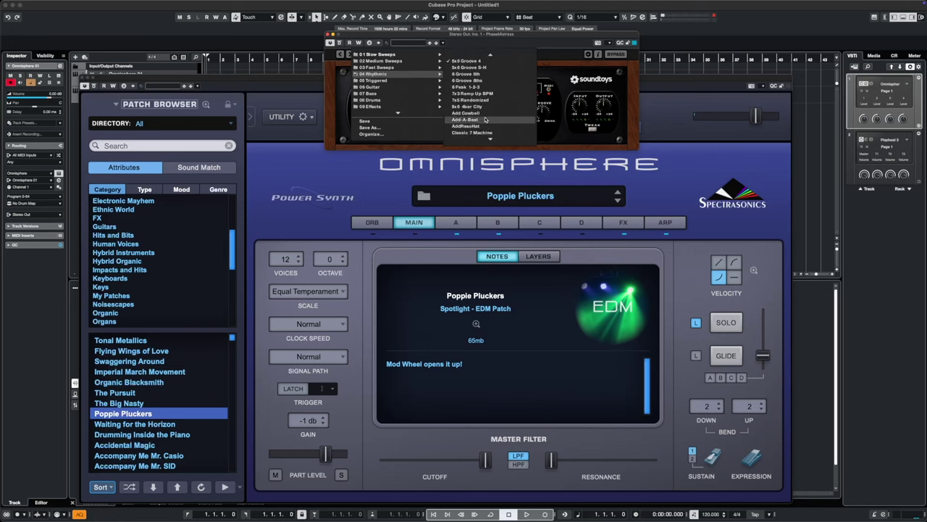
left_click(484, 114)
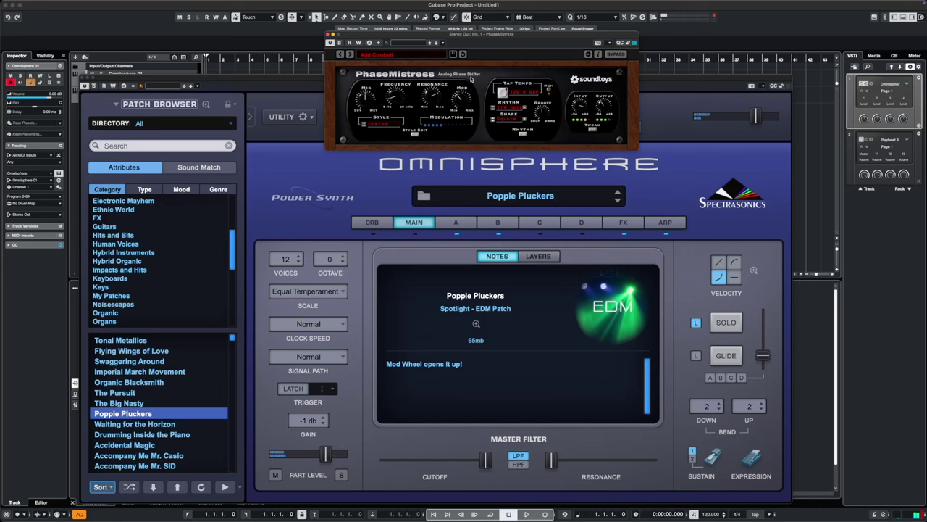
left_click(384, 54)
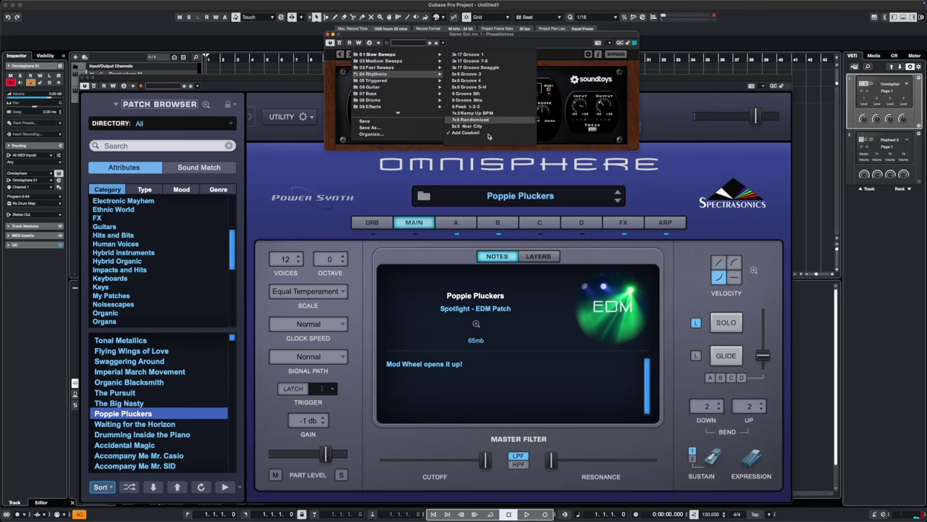
scroll(489, 135, "down", 5)
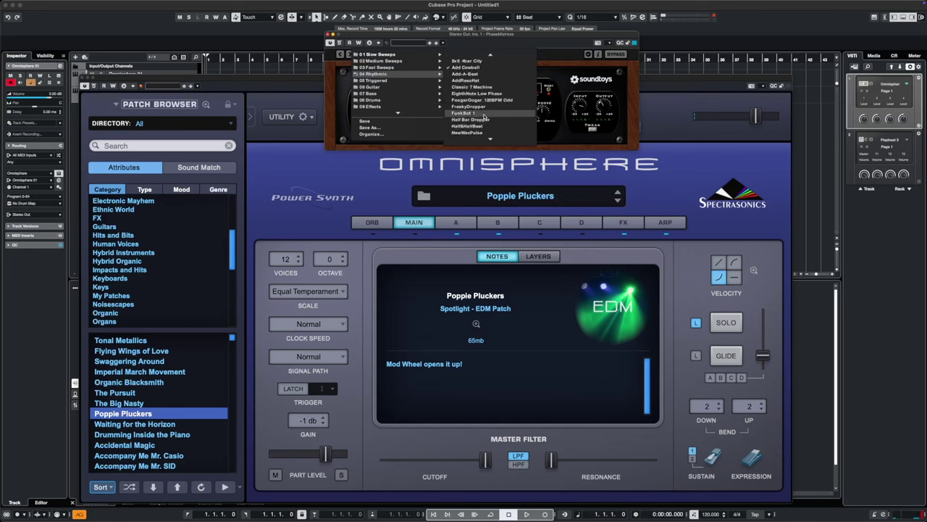
left_click(483, 114)
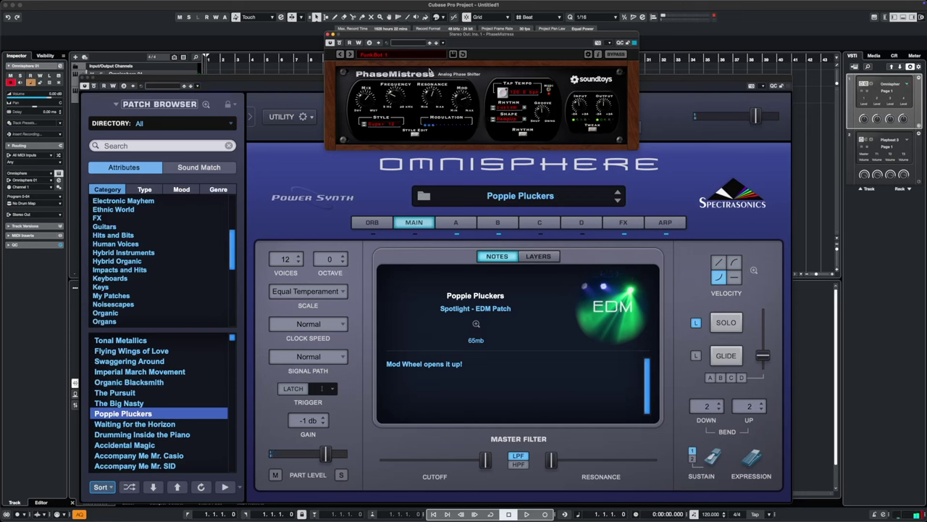
Step: Load the 04 Rhythmic > 5x6 Groove 4 preset and close Omnisphere
left_click(421, 54)
mouse_move(429, 74)
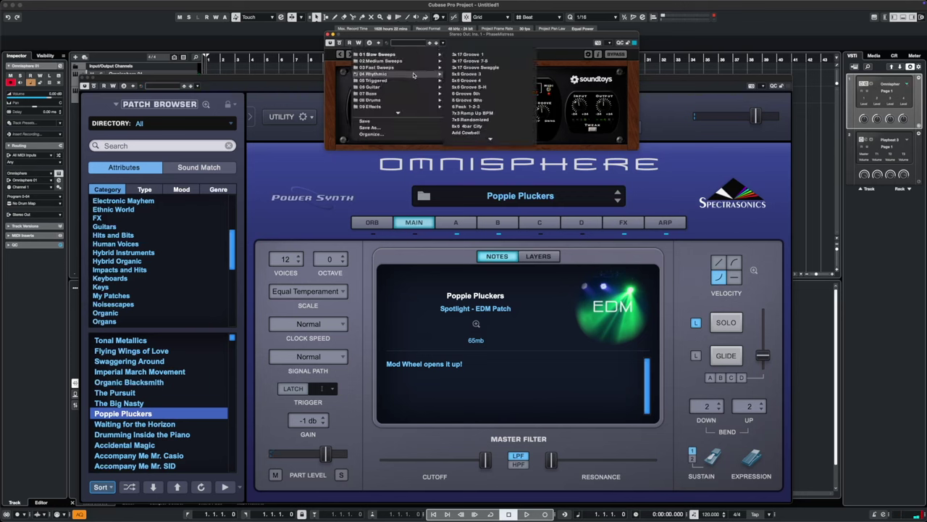
left_click(488, 81)
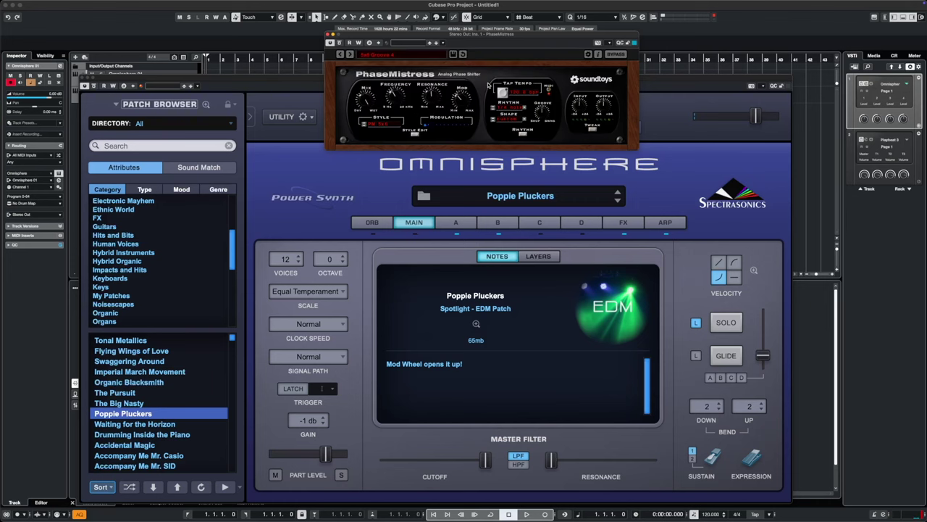
left_click(83, 85)
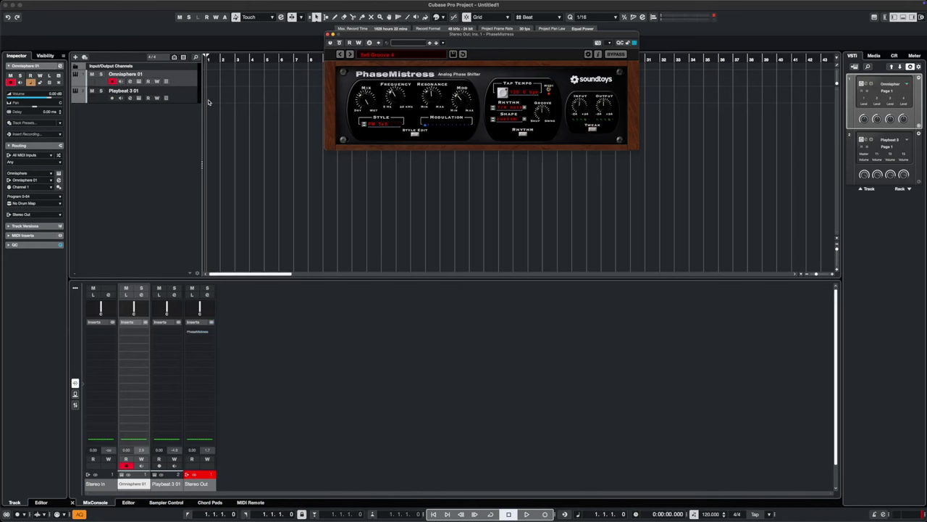
Step: Play the Playbeat 3 01 drums from bar 2, then stop
left_click(195, 97)
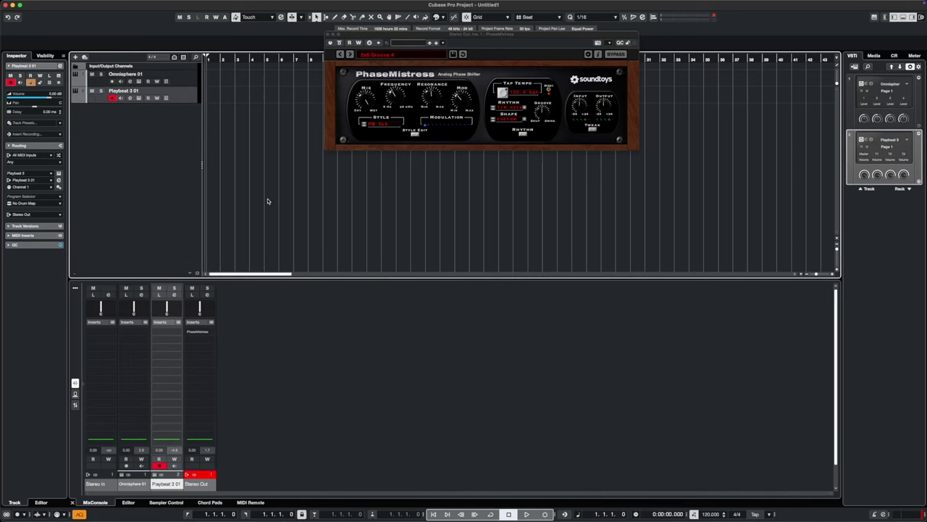
left_click(222, 60)
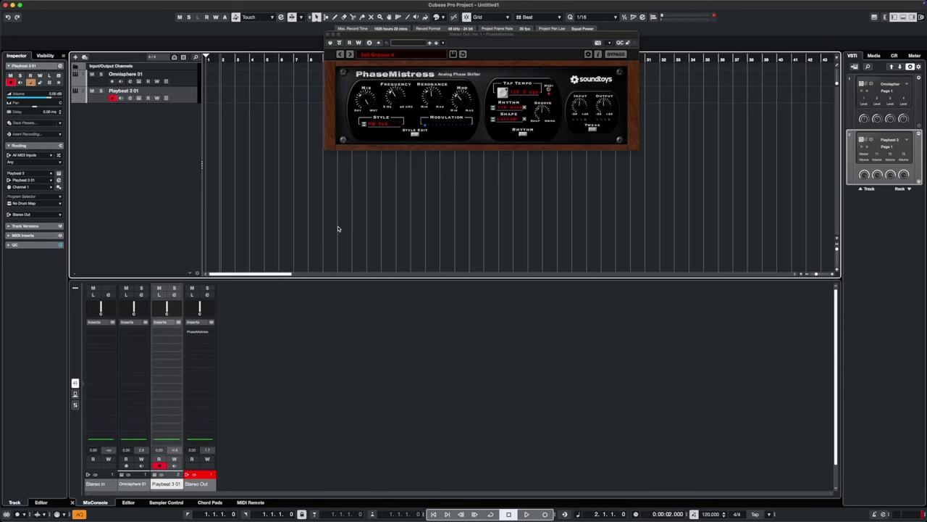
key("space")
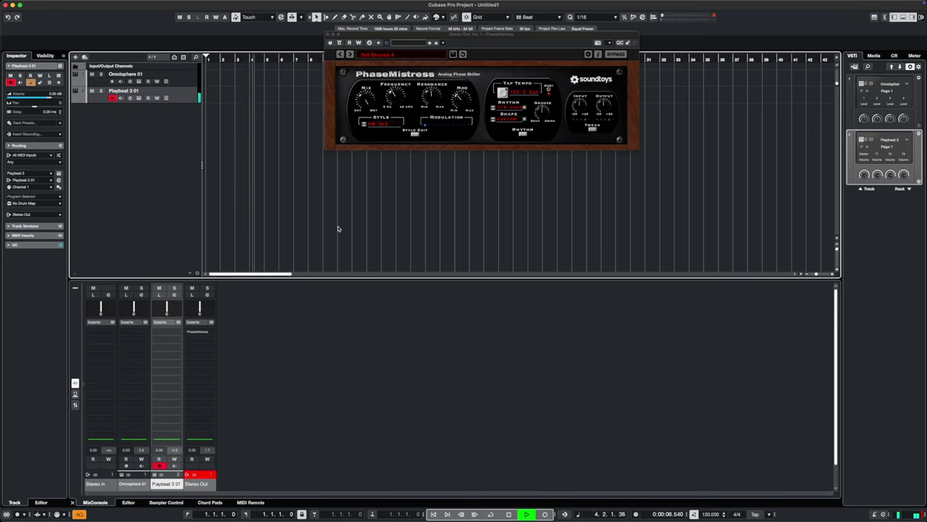
key("space")
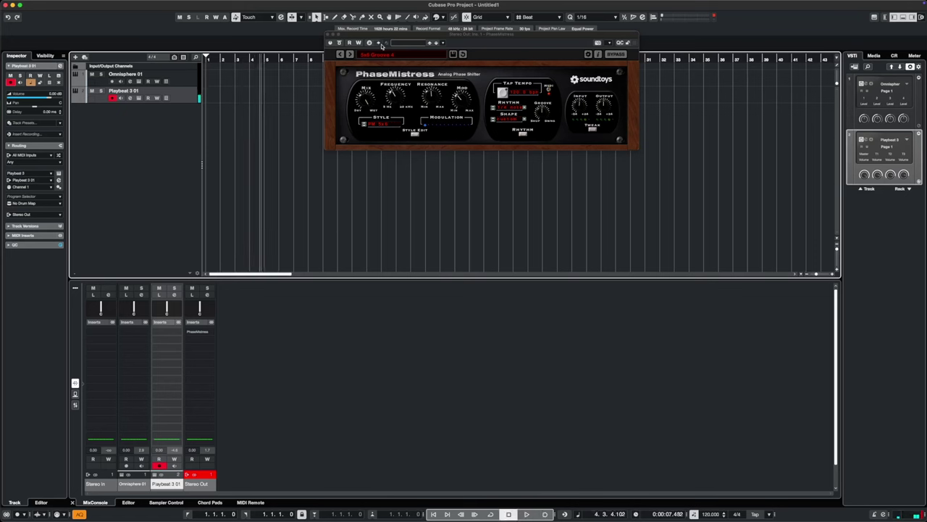
Step: Activate PhaseMistress and restart playback through it
left_click(330, 43)
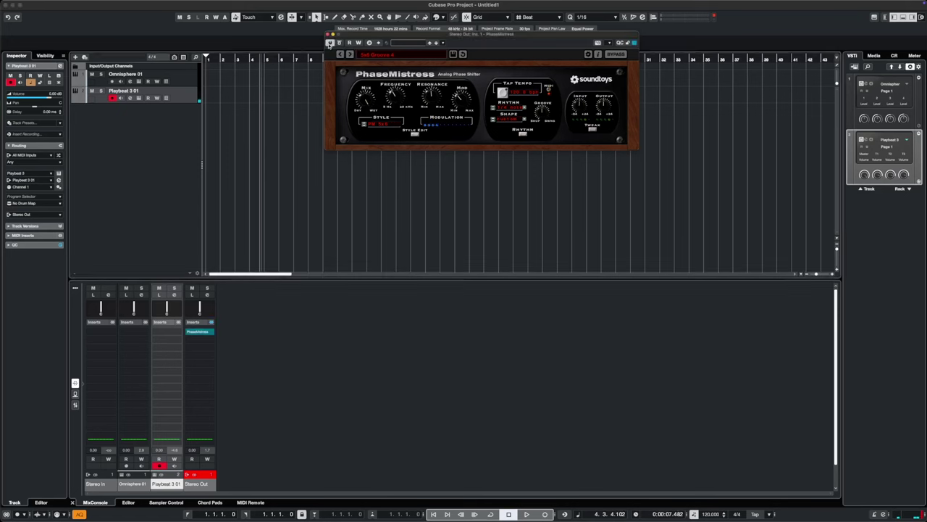
key("space")
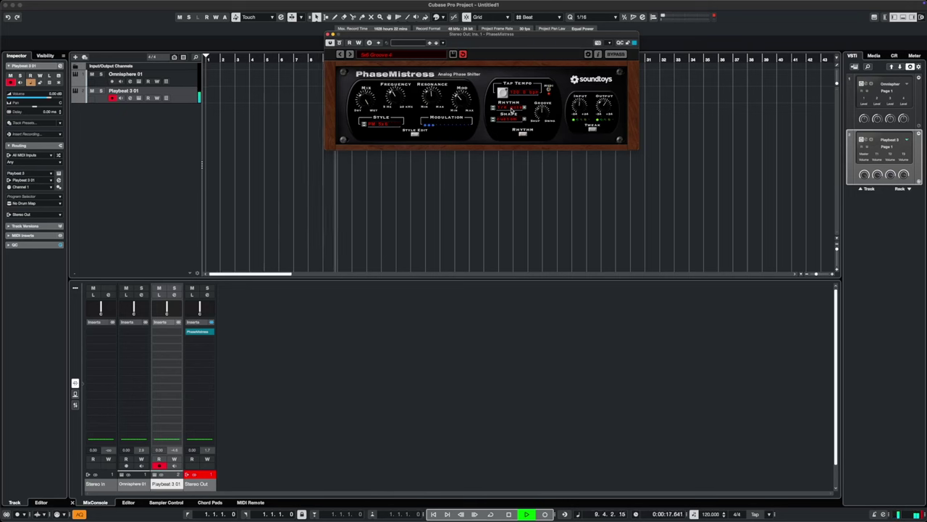
left_click(508, 107)
Step: Give PhaseMistress a new rhythm note value and a different style preset
mouse_move(509, 128)
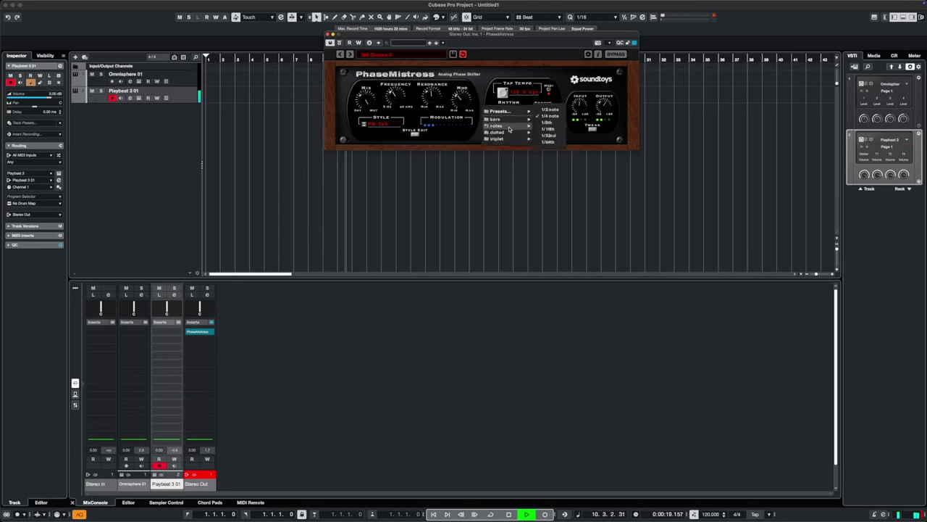
left_click(549, 129)
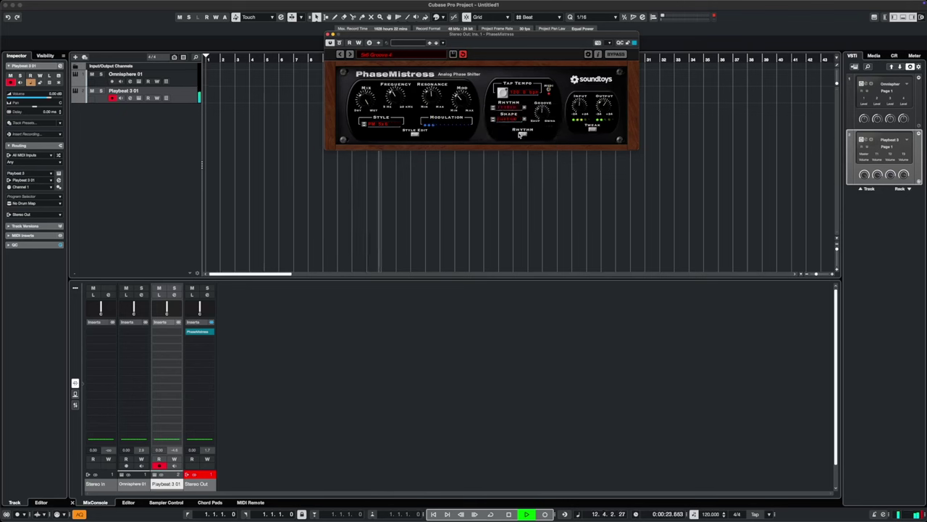
left_click(414, 133)
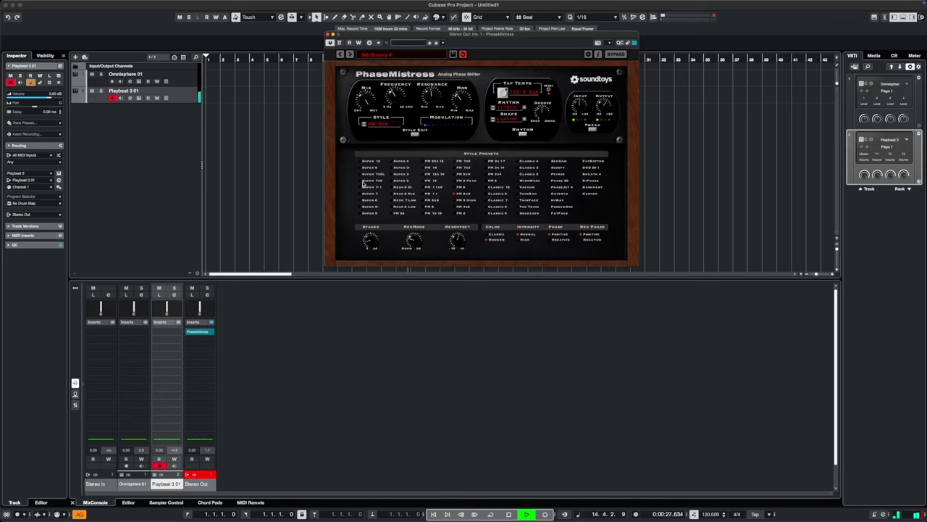
left_click(364, 181)
Step: In Tweak, raise Smoothing and adjust Num Bars, Beats/Bar and Bar
left_click(592, 128)
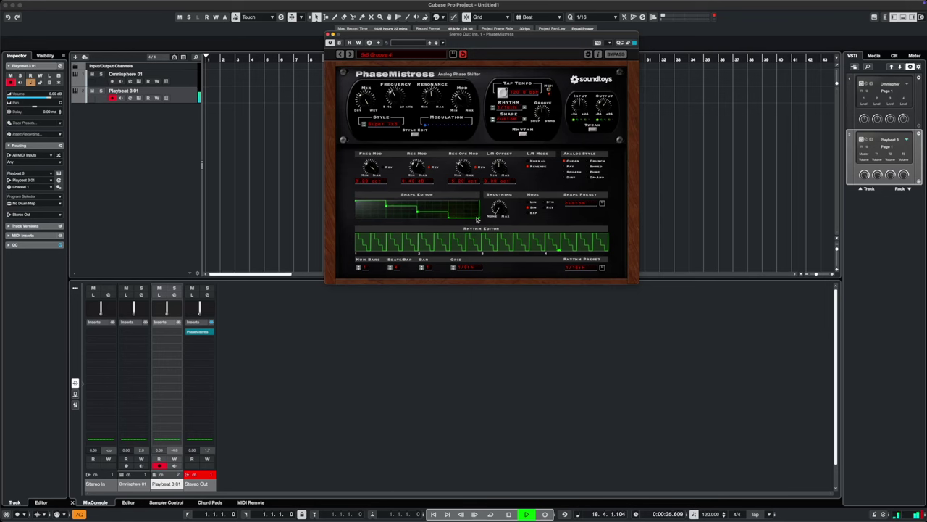
left_click_drag(500, 209, 503, 187)
left_click(358, 267)
left_click(391, 268)
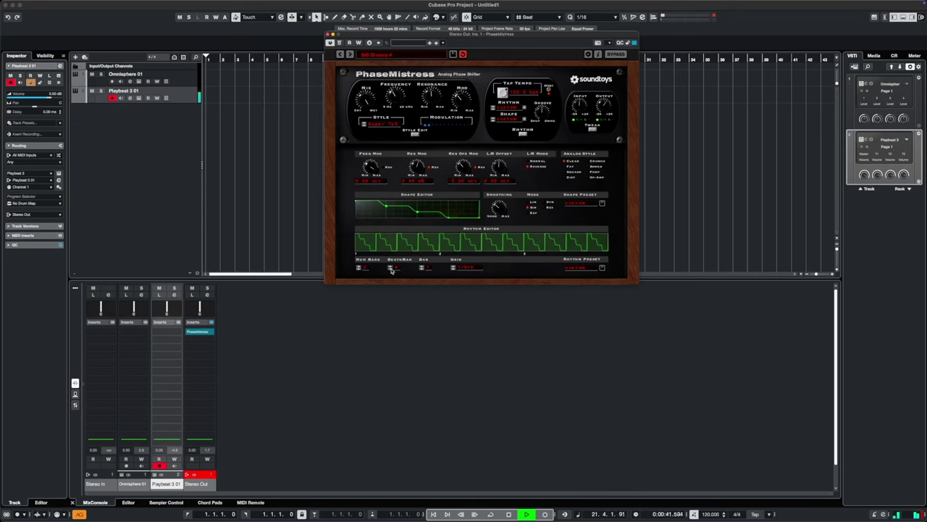
left_click(392, 268)
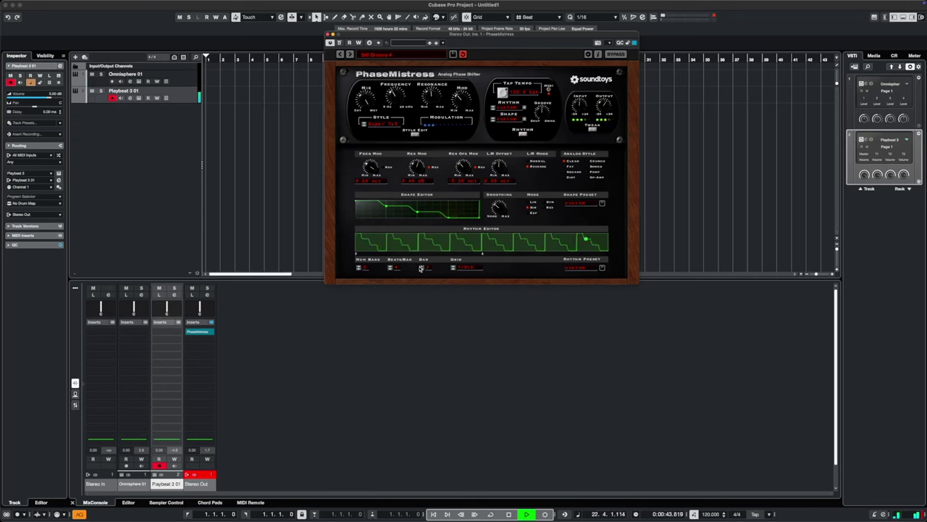
left_click(421, 267)
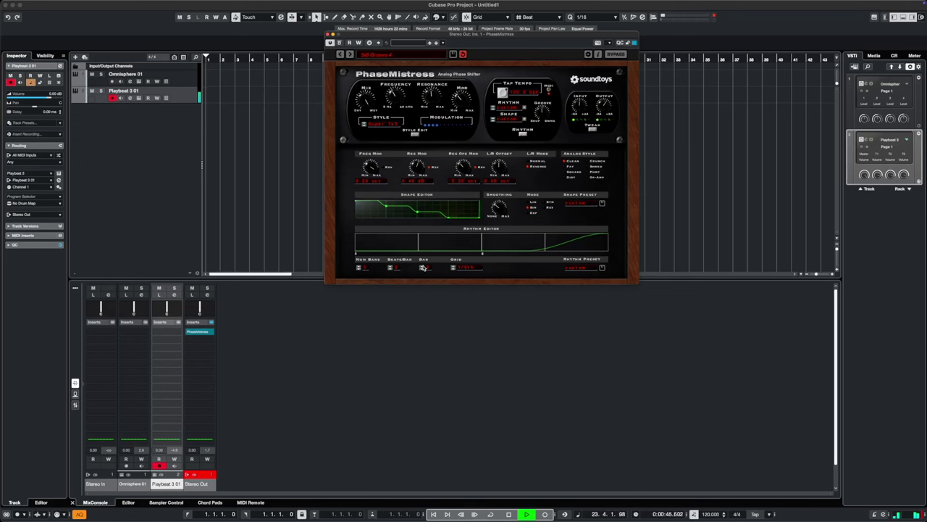
left_click(422, 268)
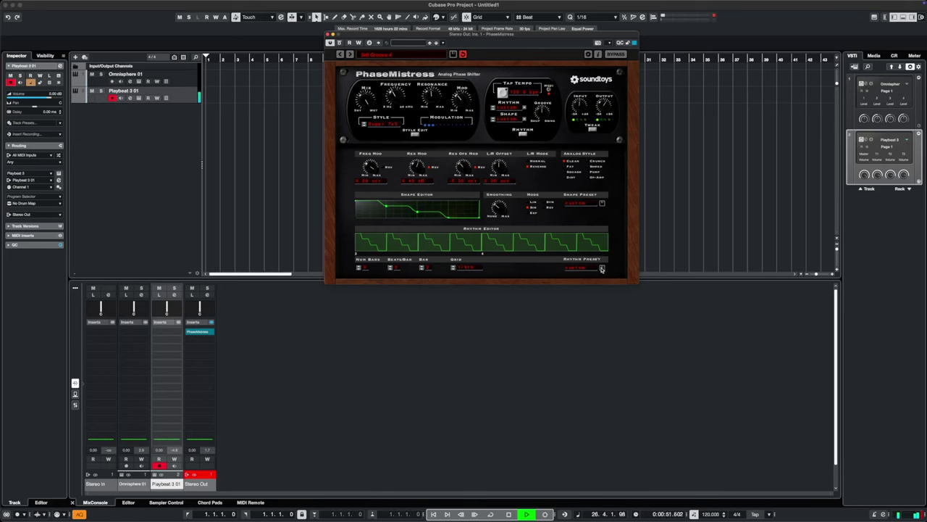
Step: Apply a note-based rhythm preset and close the PhaseMistress window
left_click(601, 269)
mouse_move(588, 239)
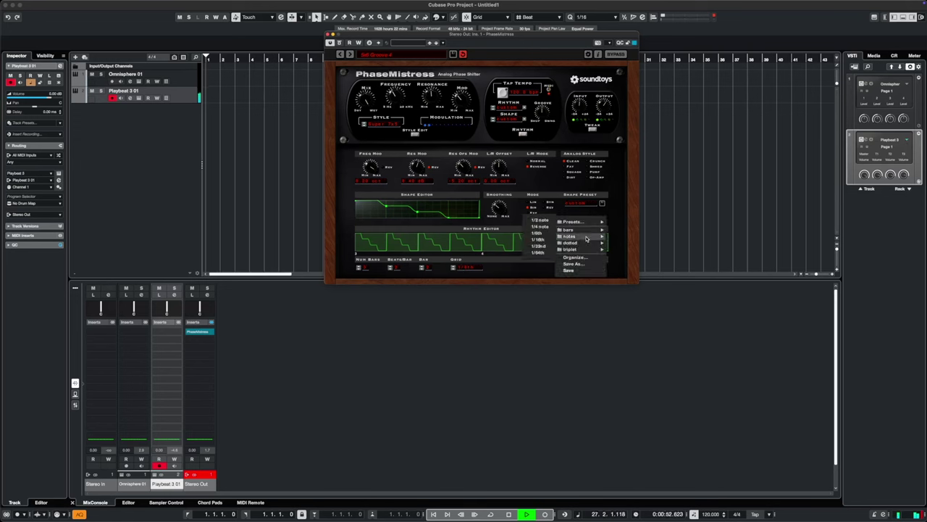
left_click(546, 236)
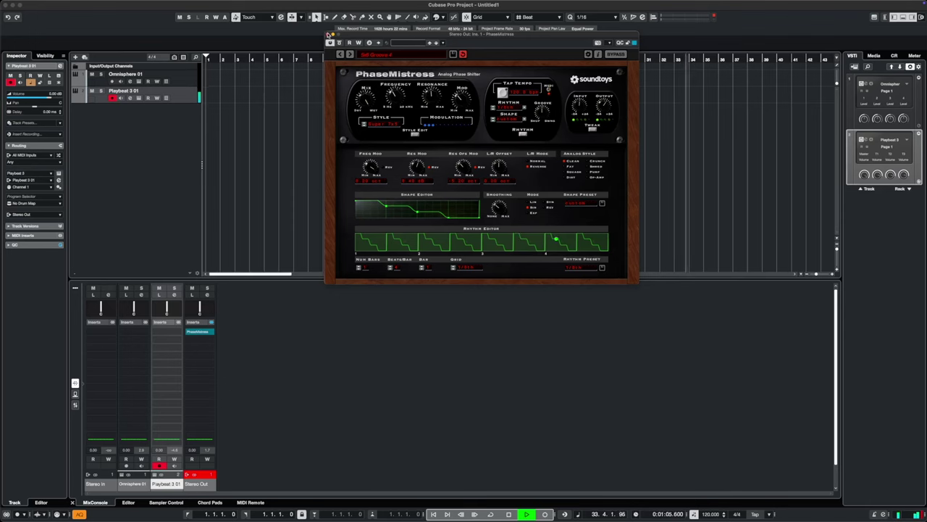
left_click(327, 34)
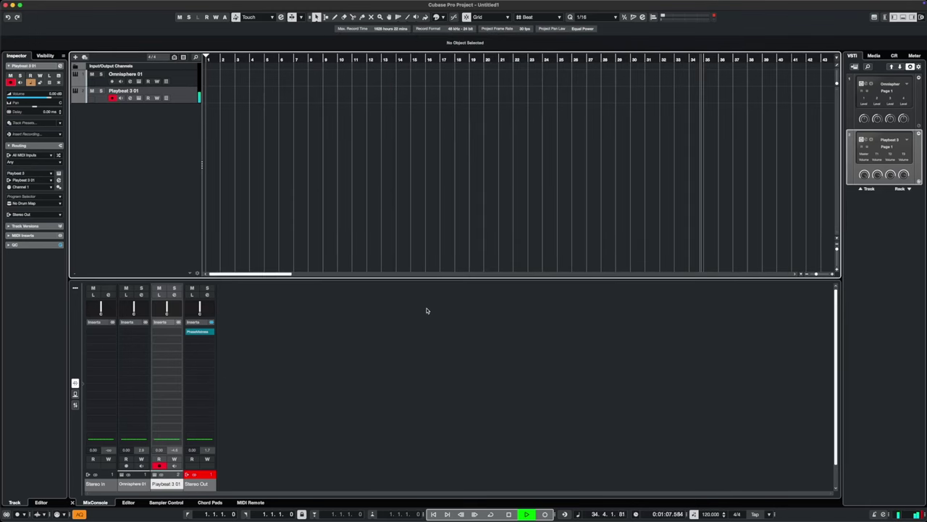
Step: Stop playback with the transport's Stop button
left_click(509, 513)
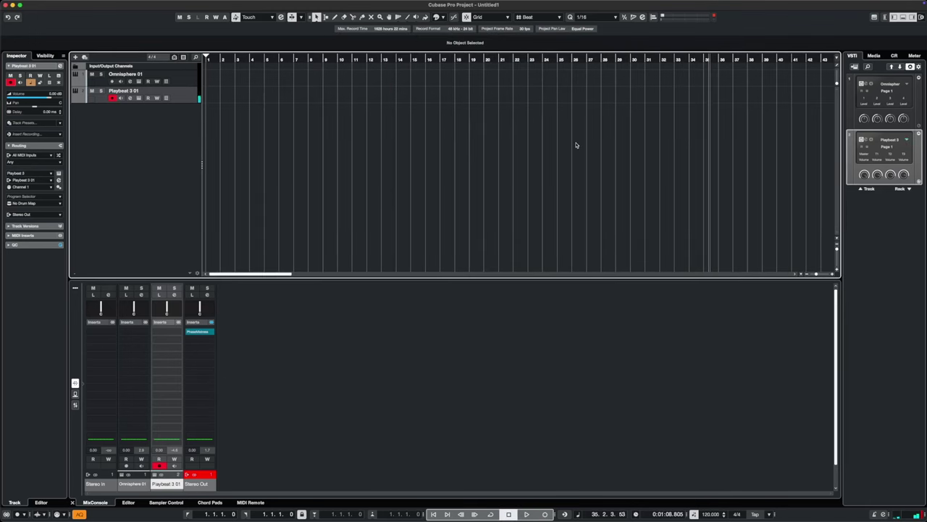